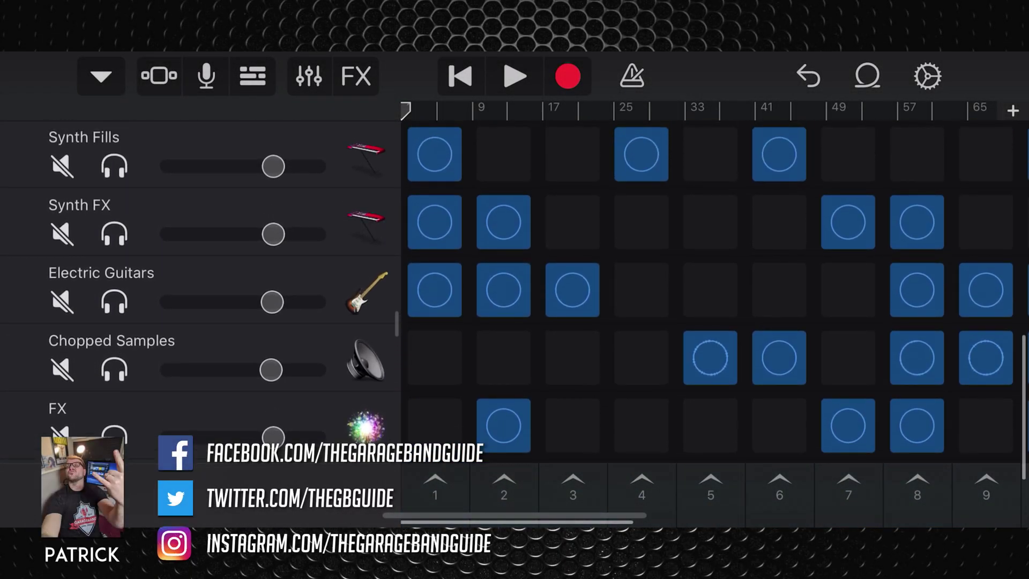
{"action": "scroll", "coordinate": [707, 289], "scroll_direction": "down", "scroll_amount": 2}
Attempt to add a new instrument track, triggering the 32-track maximum warning.
{"action": "left_click", "coordinate": [200, 407]}
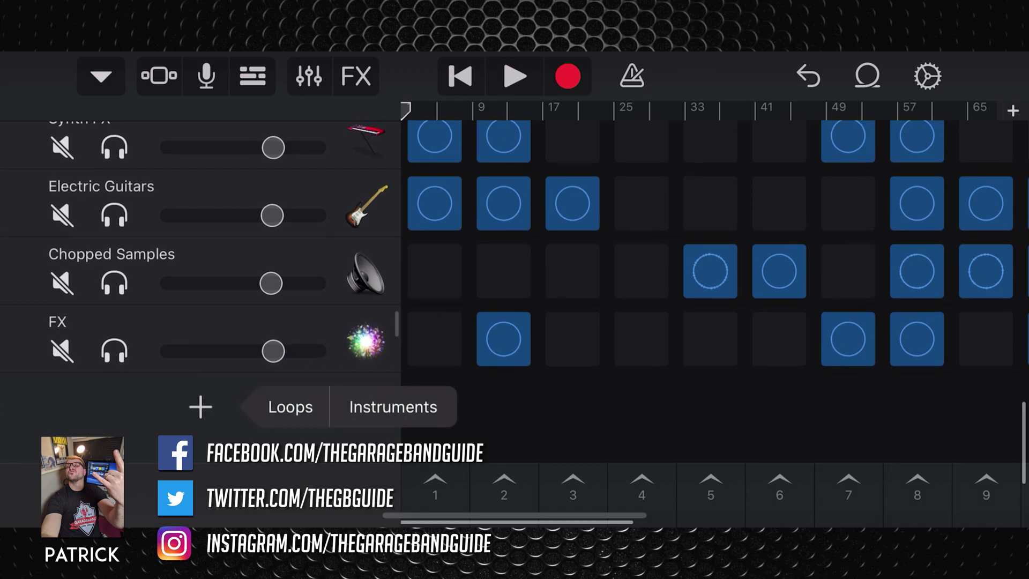
{"action": "left_click", "coordinate": [393, 407]}
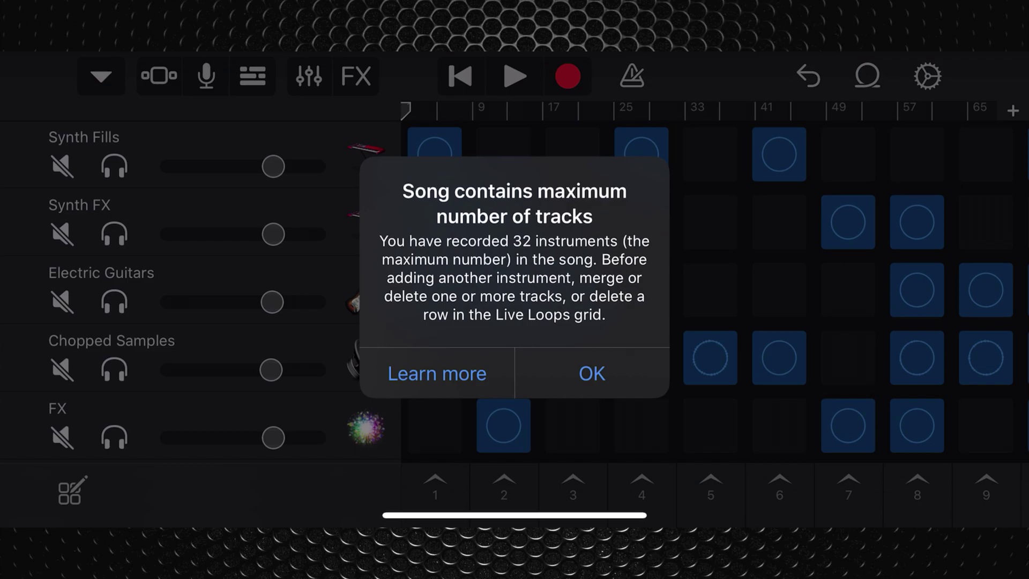
Dismiss the maximum-tracks alert with OK.
{"action": "left_click", "coordinate": [592, 373]}
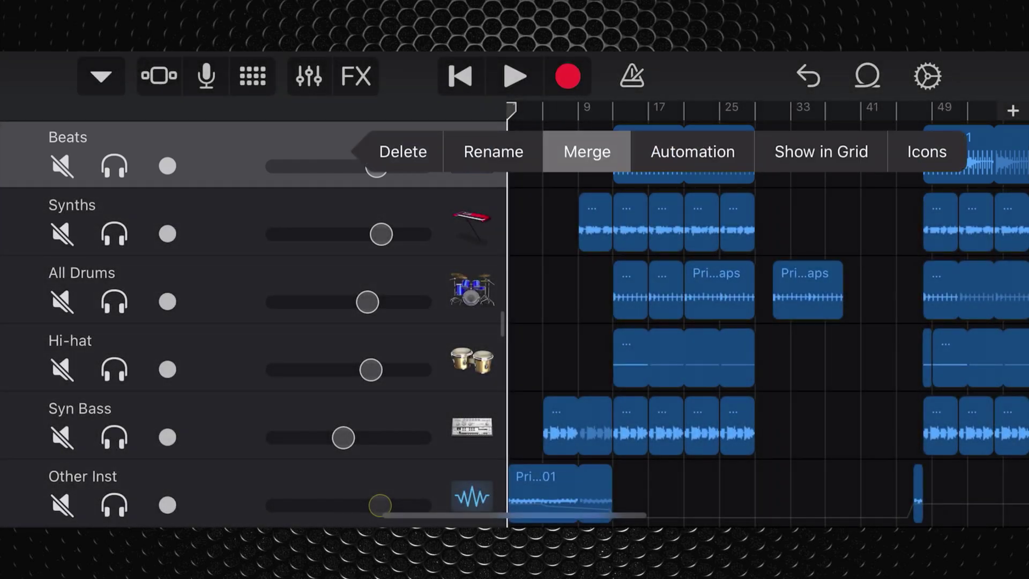
Select Synths, All Drums, Hi-hat, Syn Bass and Other Inst alongside Beats, then merge them.
{"action": "left_click", "coordinate": [587, 151]}
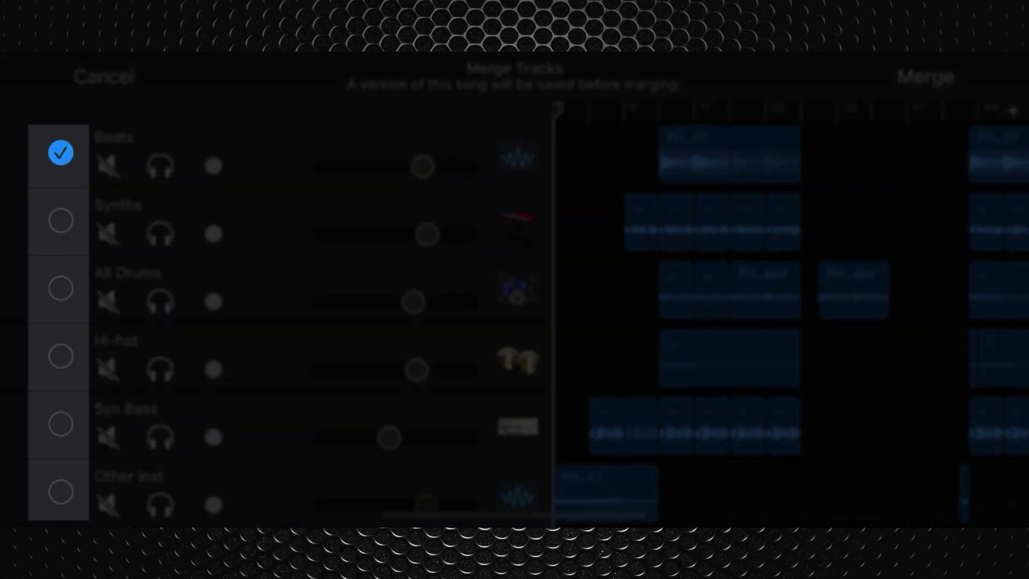
{"action": "left_click", "coordinate": [61, 287]}
{"action": "left_click", "coordinate": [60, 357]}
{"action": "left_click", "coordinate": [60, 424]}
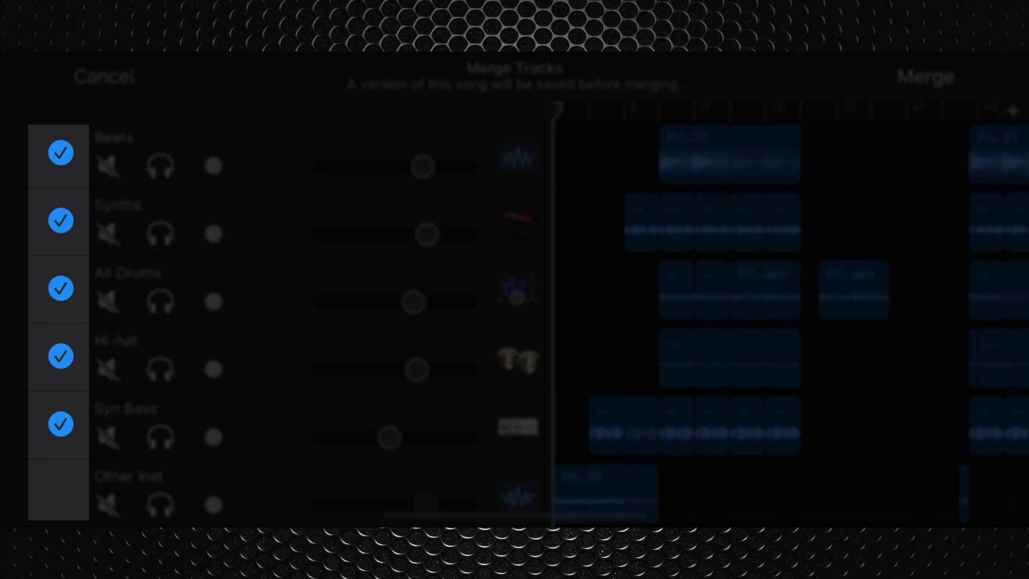
{"action": "left_click", "coordinate": [60, 491]}
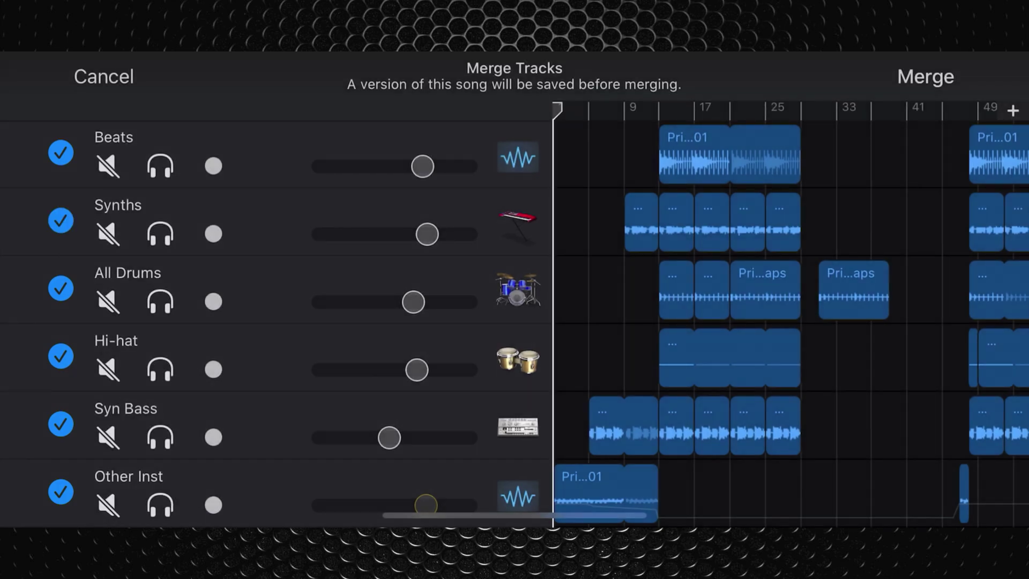
{"action": "left_click", "coordinate": [924, 76]}
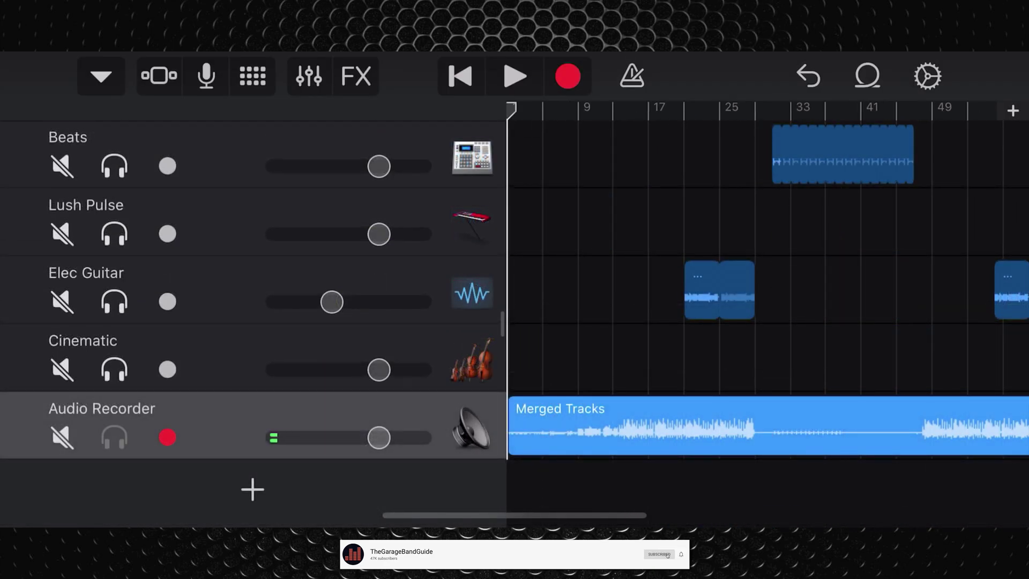
{"action": "key", "text": "space"}
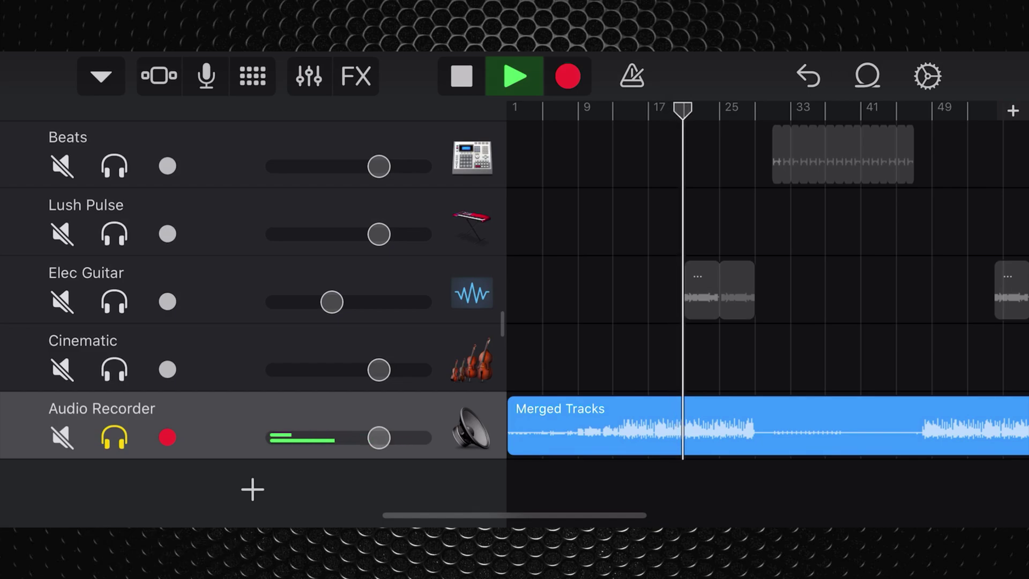
{"action": "left_click", "coordinate": [115, 438]}
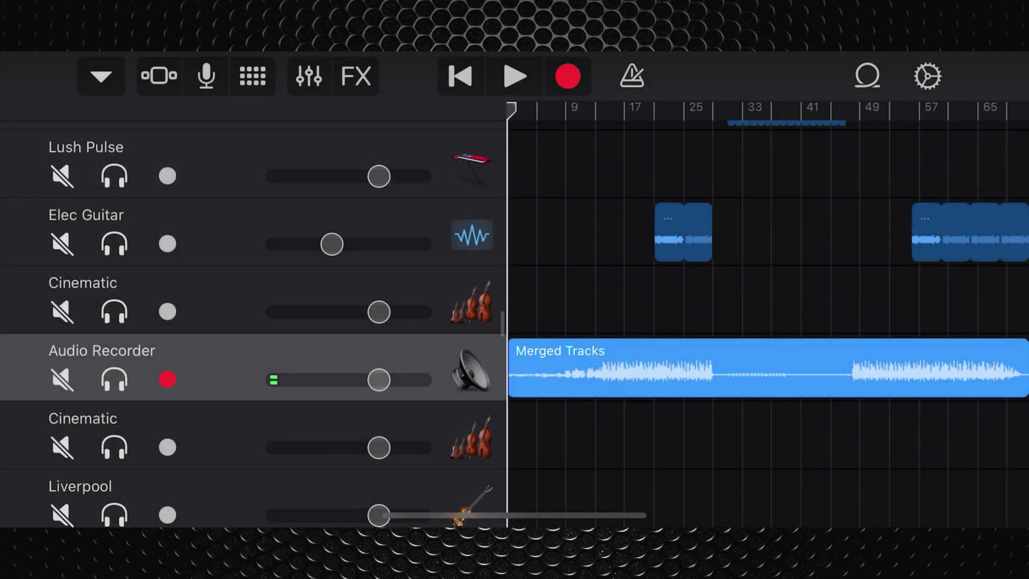
Open the merged track's controls and look through its recording and overview settings.
{"action": "left_click", "coordinate": [309, 77]}
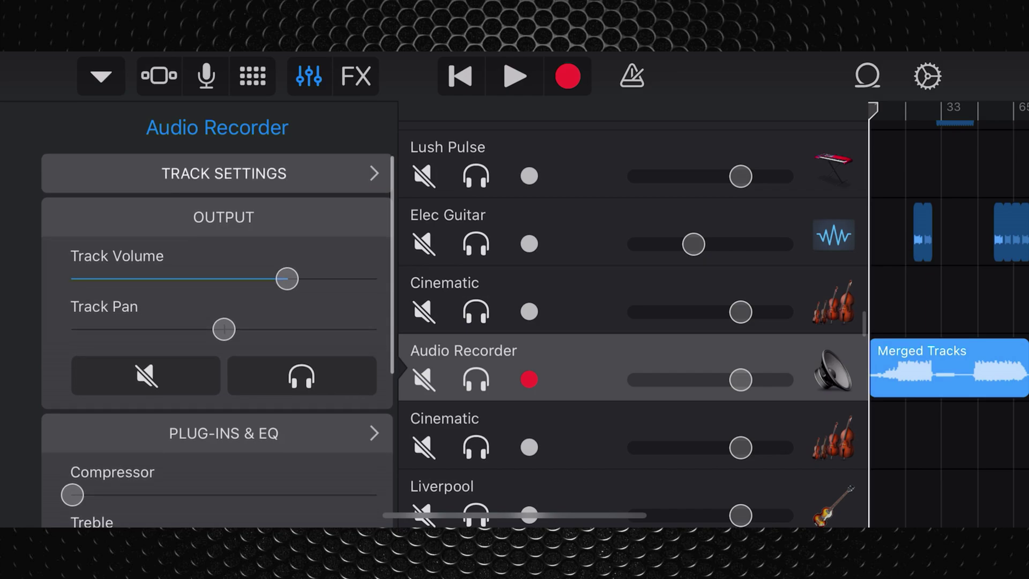
{"action": "left_click", "coordinate": [223, 173]}
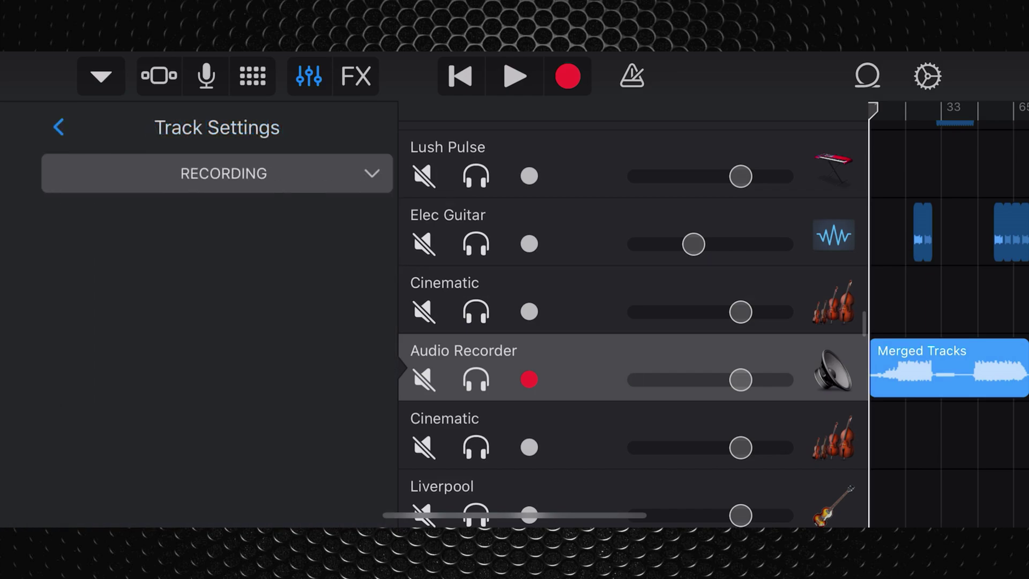
{"action": "left_click", "coordinate": [59, 127]}
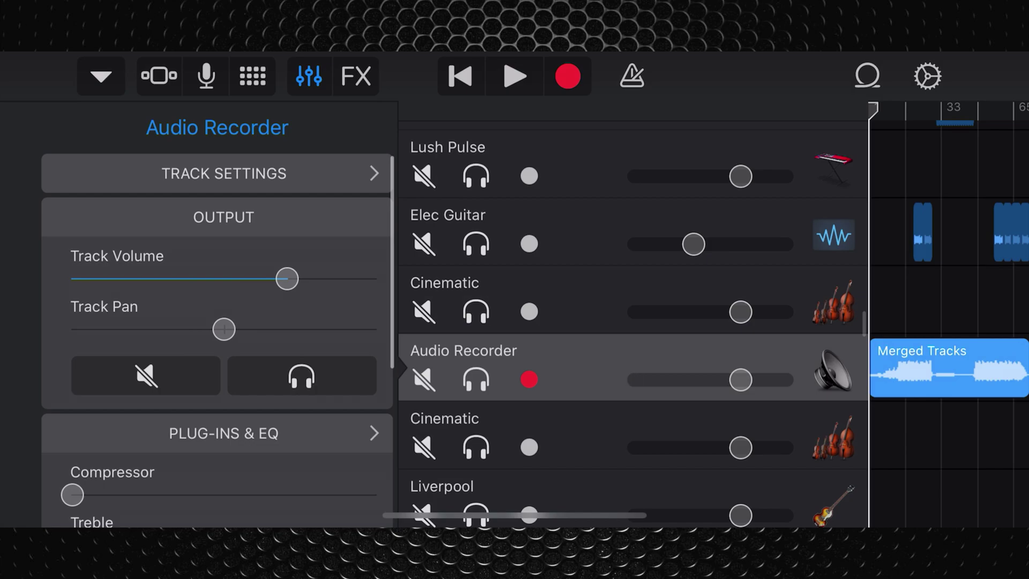
{"action": "scroll", "coordinate": [217, 338], "scroll_direction": "down", "scroll_amount": 5}
{"action": "scroll", "coordinate": [217, 337], "scroll_direction": "down", "scroll_amount": 3}
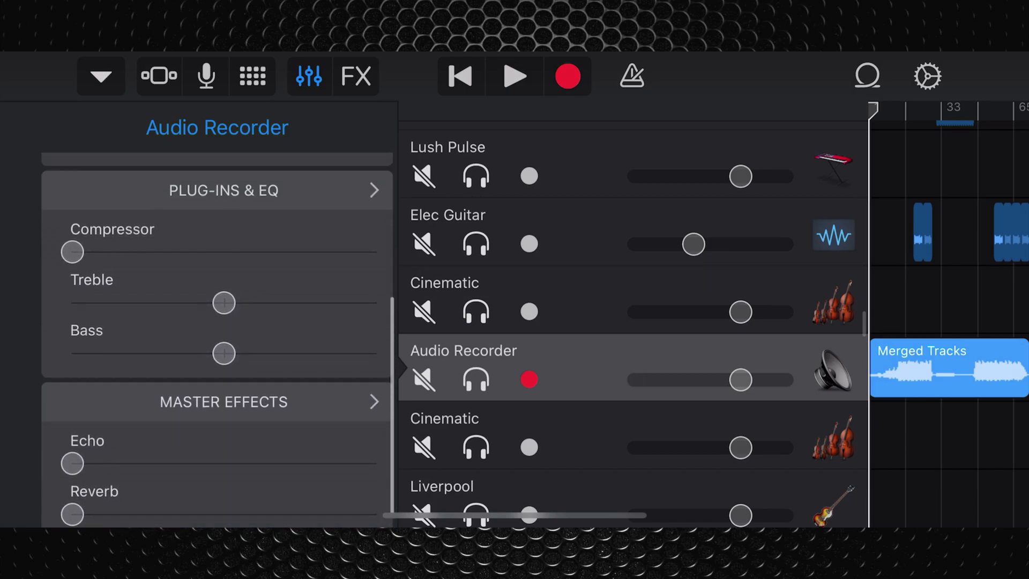
{"action": "scroll", "coordinate": [217, 337], "scroll_direction": "up", "scroll_amount": 5}
{"action": "scroll", "coordinate": [218, 338], "scroll_direction": "down", "scroll_amount": 3}
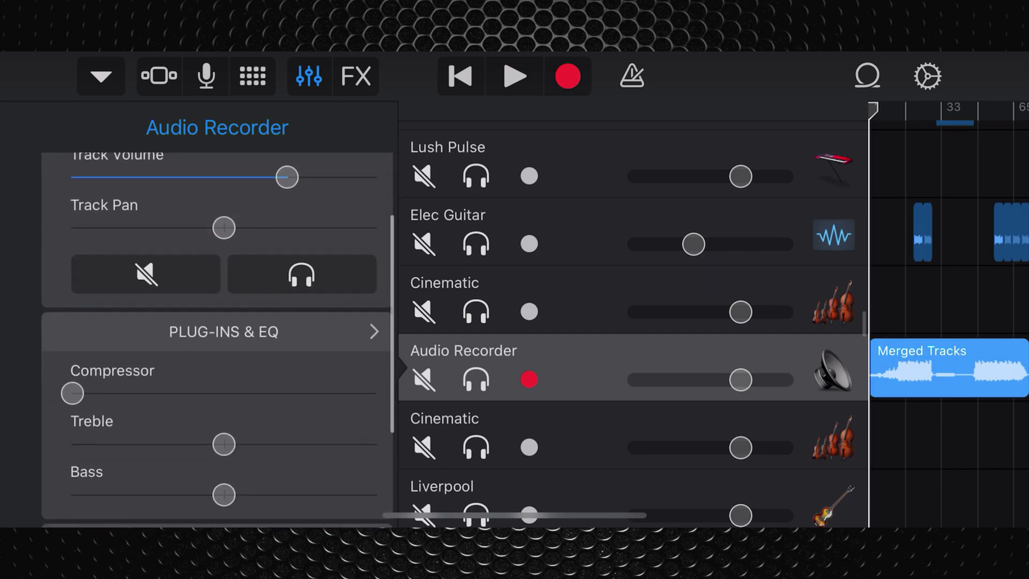
Switch on the Compressor in the track's Plug-ins & EQ.
{"action": "left_click", "coordinate": [218, 332]}
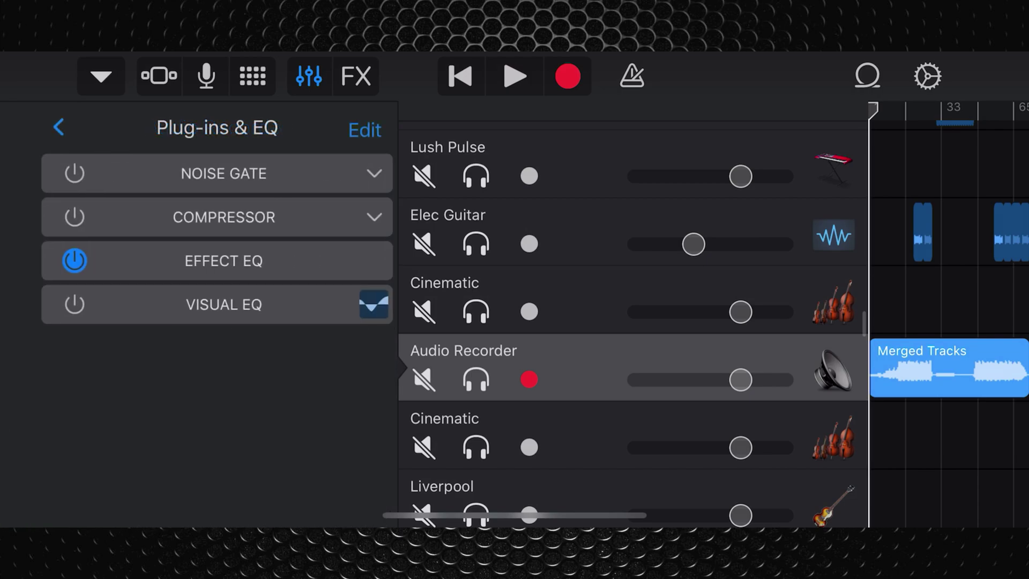
{"action": "left_click", "coordinate": [364, 130]}
{"action": "left_click", "coordinate": [364, 130]}
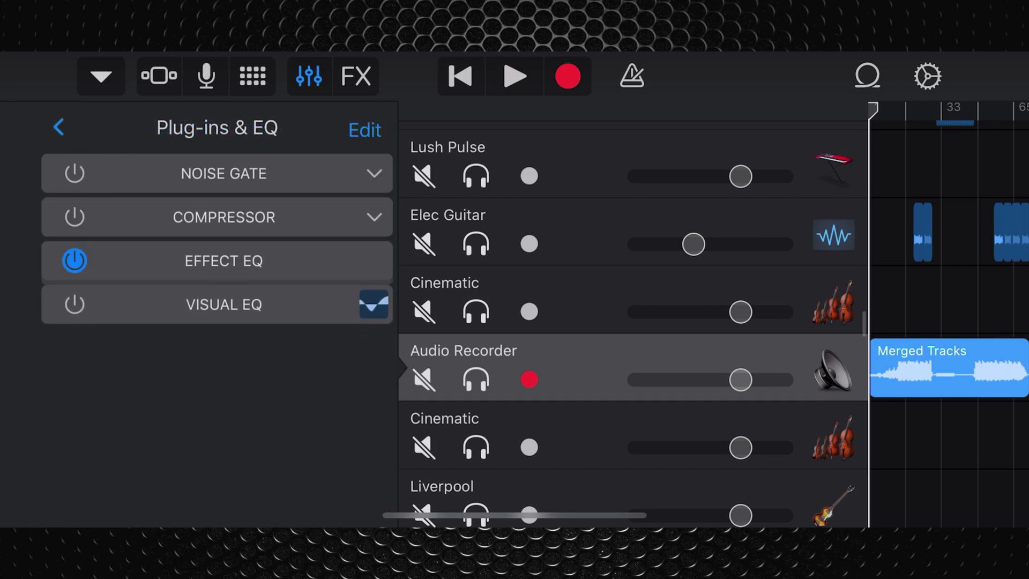
{"action": "left_click", "coordinate": [74, 217]}
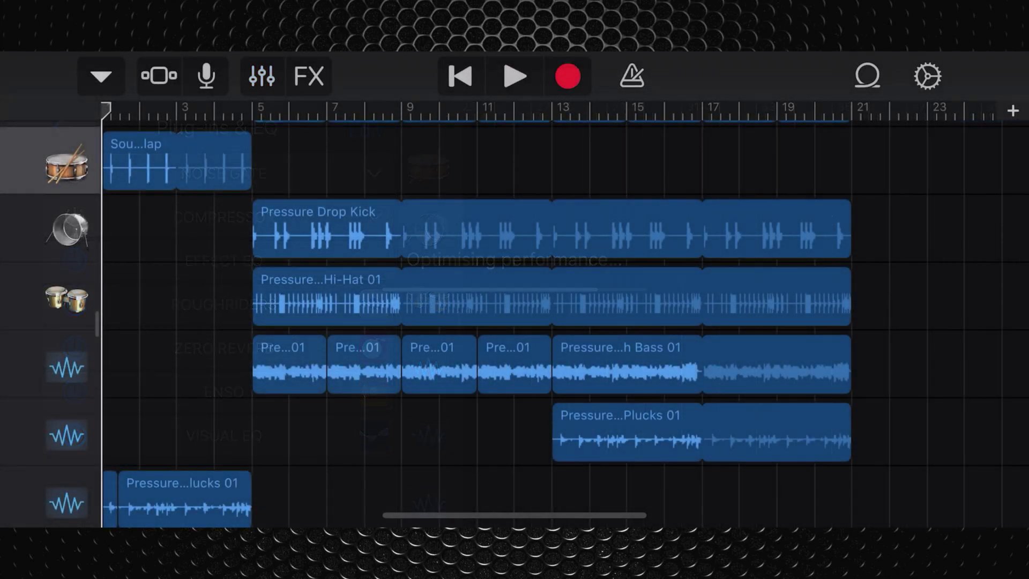
Merge the snare, kick, hi-hat, bass and plucks tracks into one track.
{"action": "left_click", "coordinate": [66, 165]}
{"action": "left_click", "coordinate": [439, 161]}
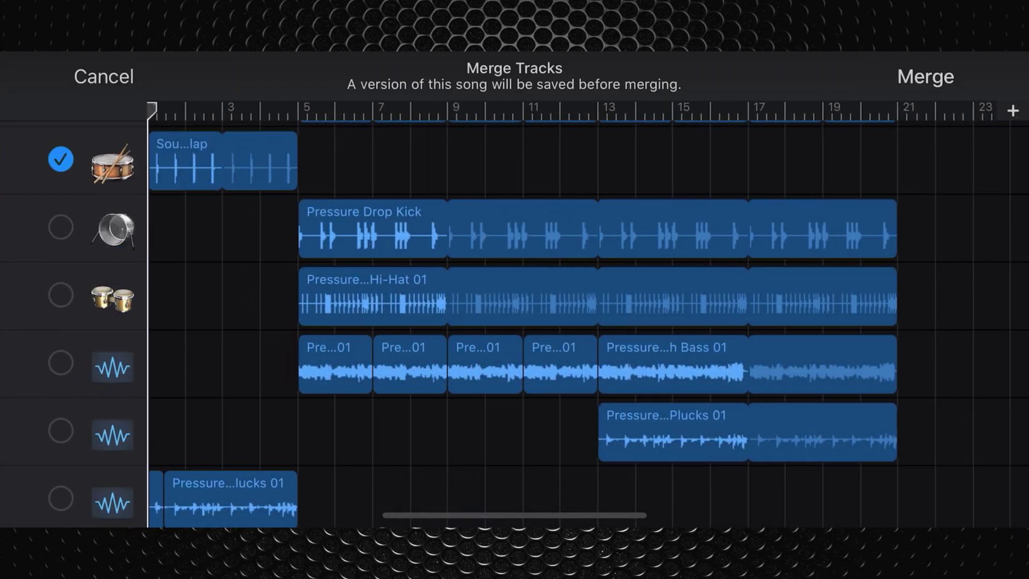
{"action": "left_click", "coordinate": [61, 226]}
{"action": "left_click", "coordinate": [61, 295]}
{"action": "left_click", "coordinate": [61, 362]}
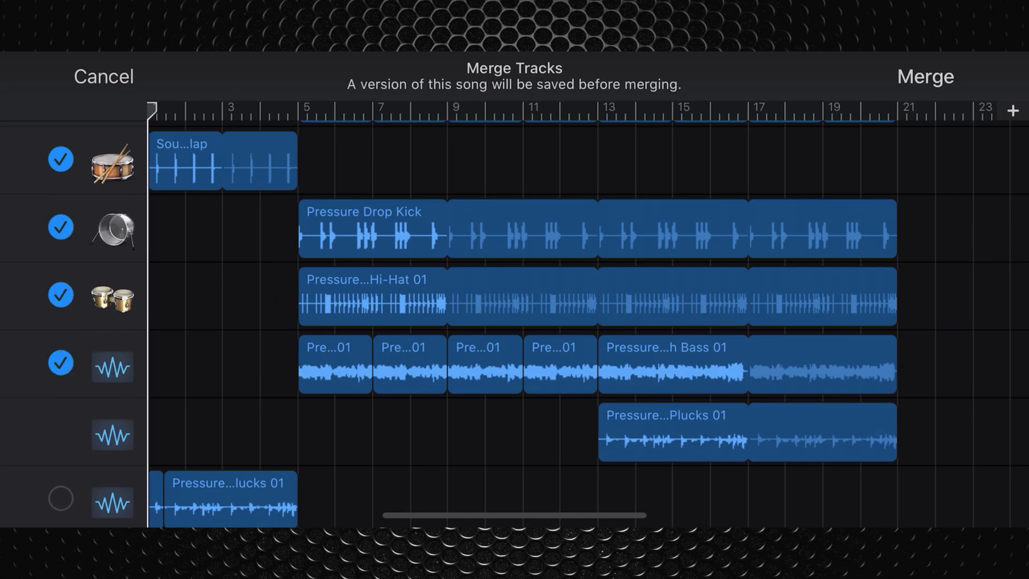
{"action": "left_click", "coordinate": [61, 431]}
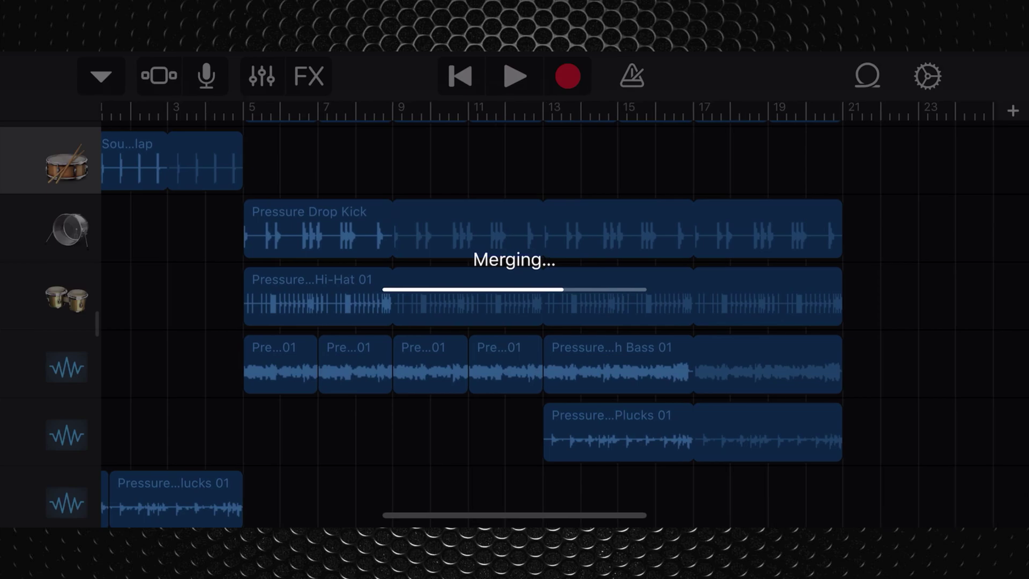
Start playback of the song after the merge.
{"action": "key", "text": "space"}
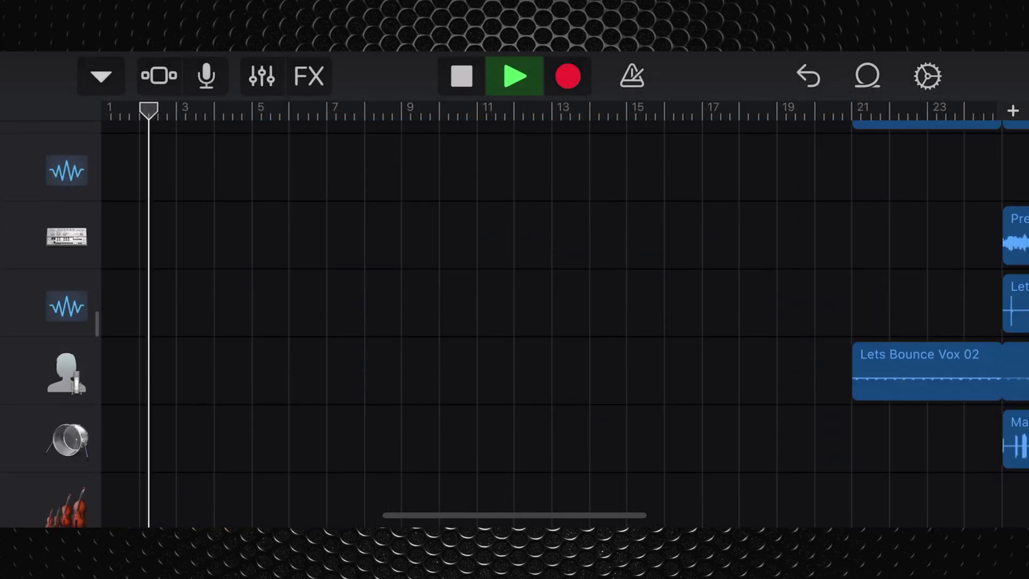
{"action": "scroll", "coordinate": [514, 322], "scroll_direction": "down", "scroll_amount": 8}
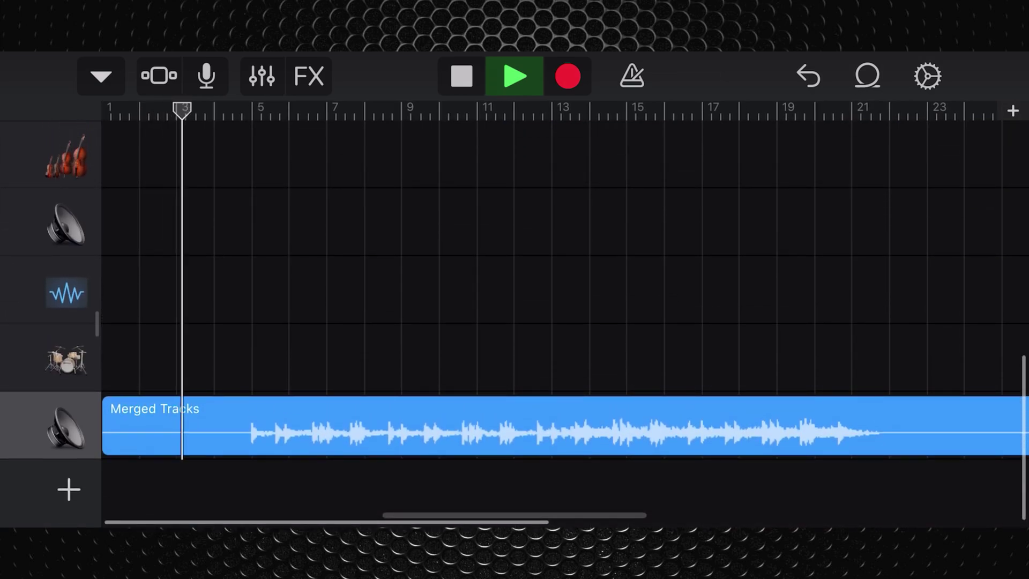